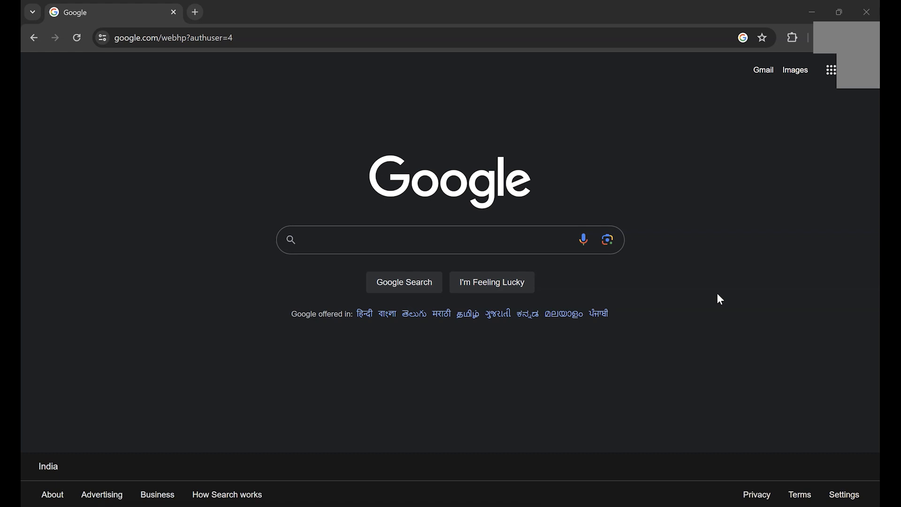
# - Search Google for "mongodb download" and open the MongoDB Community Server Download result
pyautogui.write('mongodb downl')
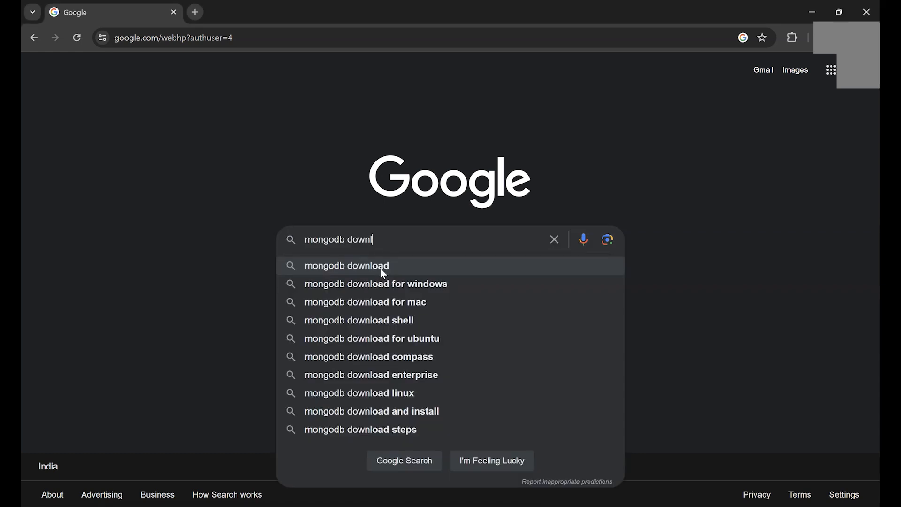
pyautogui.click(383, 272)
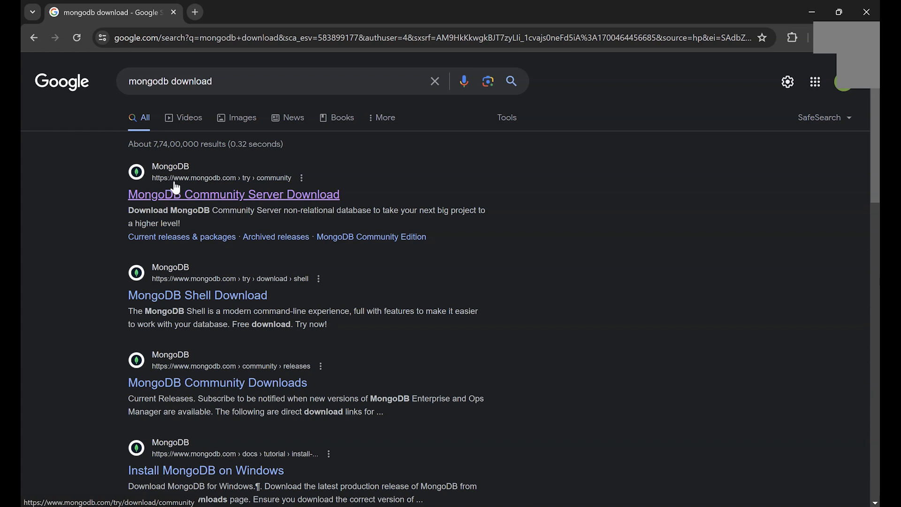
pyautogui.click(235, 193)
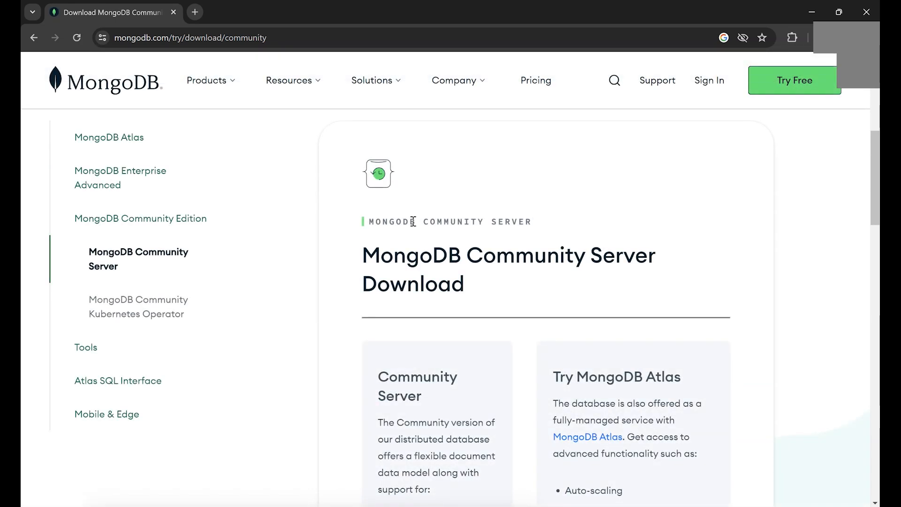
# - Open the Community Edition download page from the site's products and go to the Community Server package selection
pyautogui.click(216, 83)
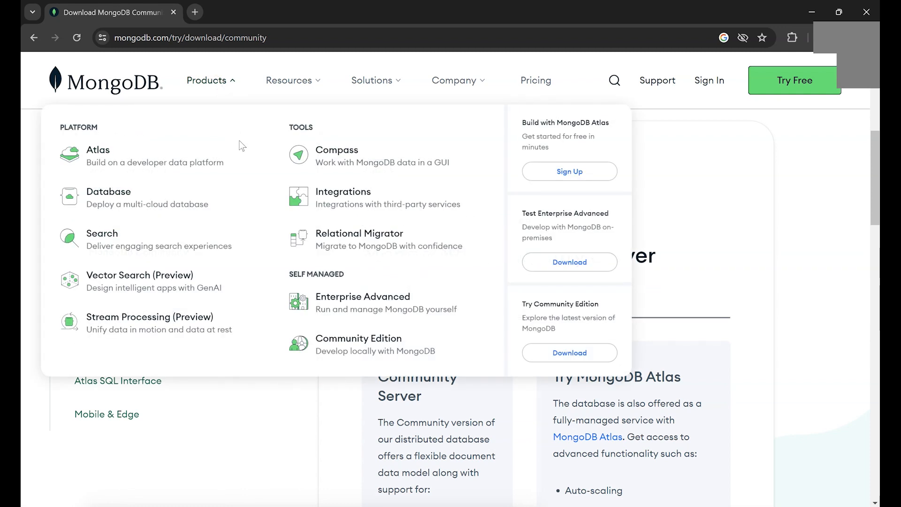
pyautogui.click(356, 349)
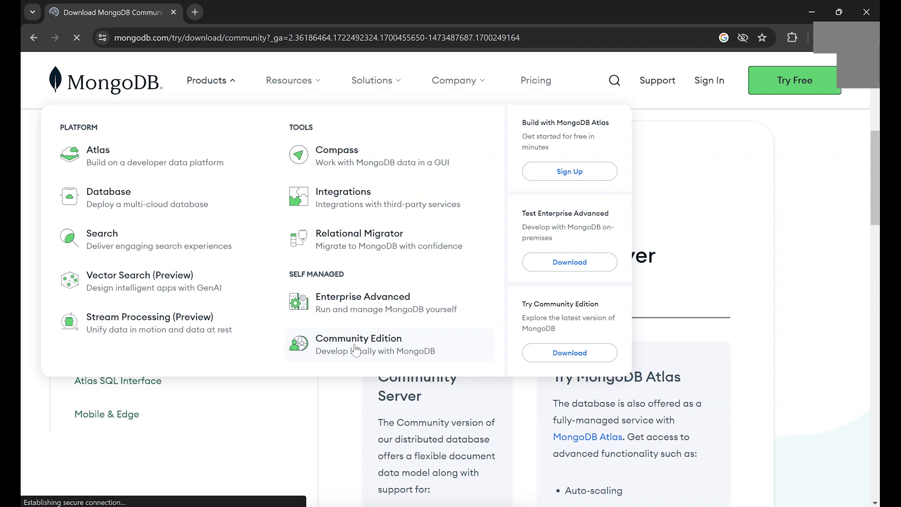
pyautogui.scroll(-6, 547, 229)
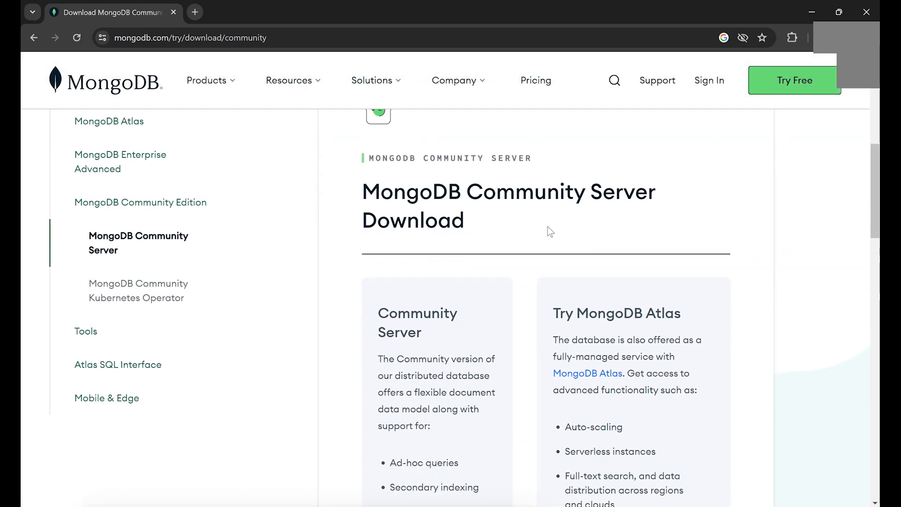
pyautogui.scroll(3, 440, 178)
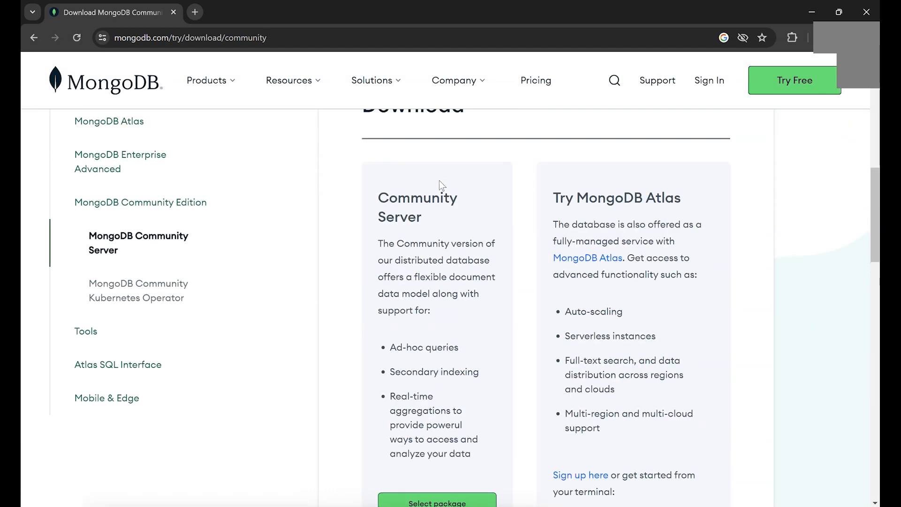
pyautogui.scroll(-2, 421, 225)
pyautogui.scroll(-3, 422, 226)
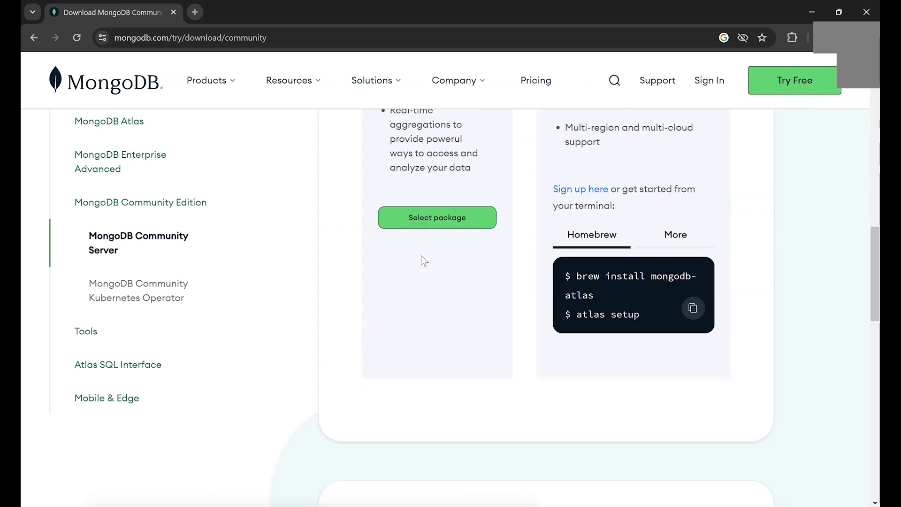
pyautogui.click(433, 212)
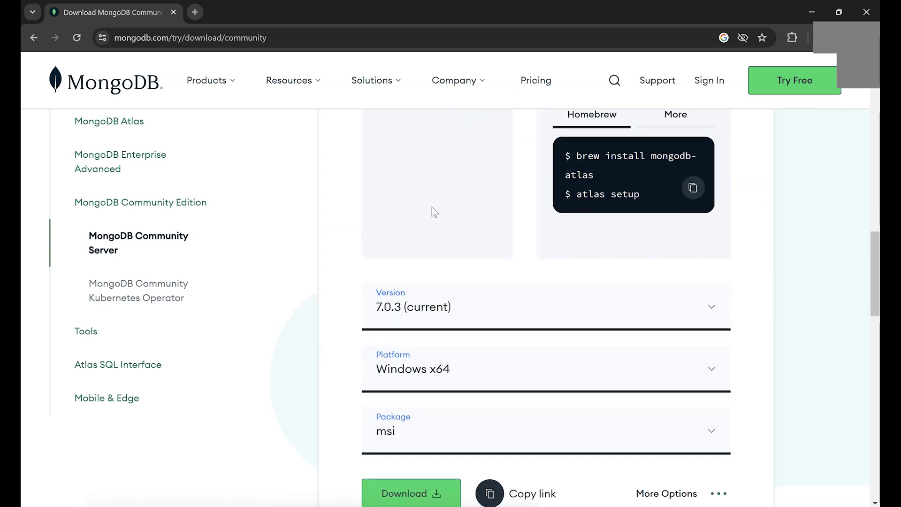
# - Download MongoDB Community Server with version 7.0.3 (current), platform Windows x64 and package msi
pyautogui.click(470, 319)
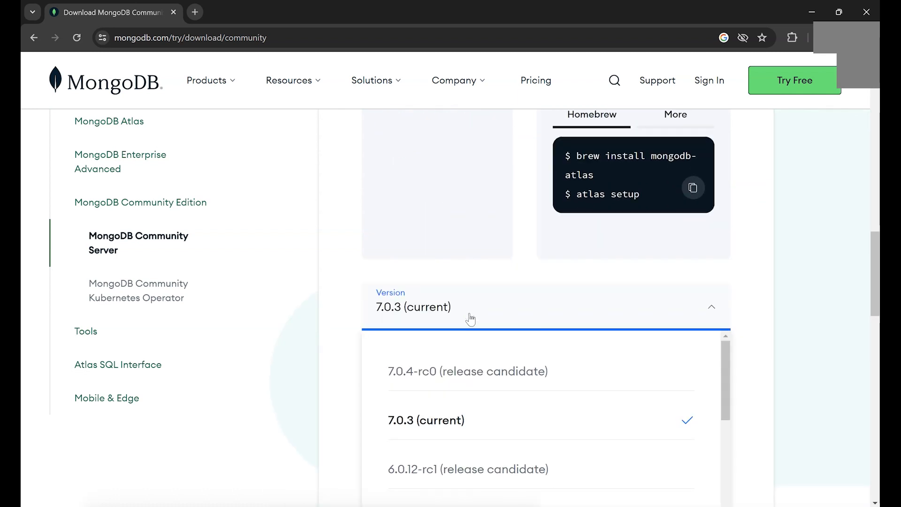
pyautogui.scroll(-1, 469, 316)
pyautogui.scroll(-1, 465, 358)
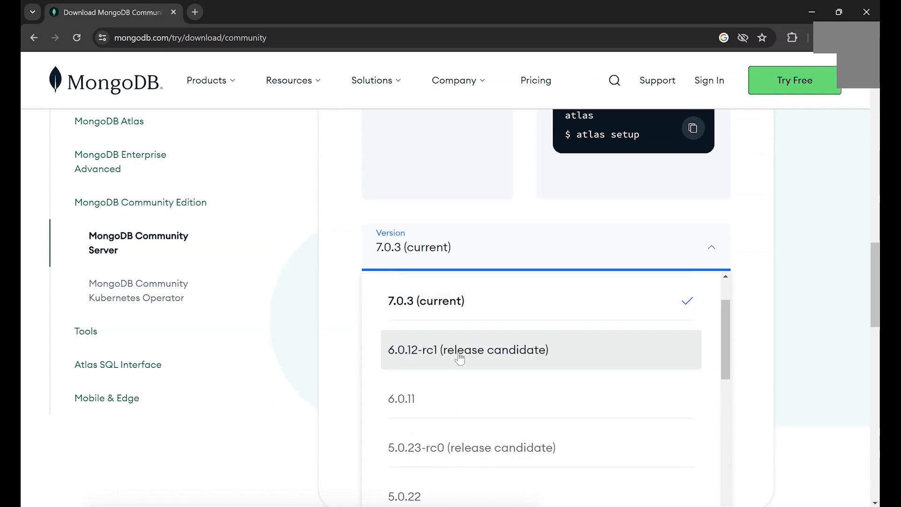
pyautogui.click(443, 309)
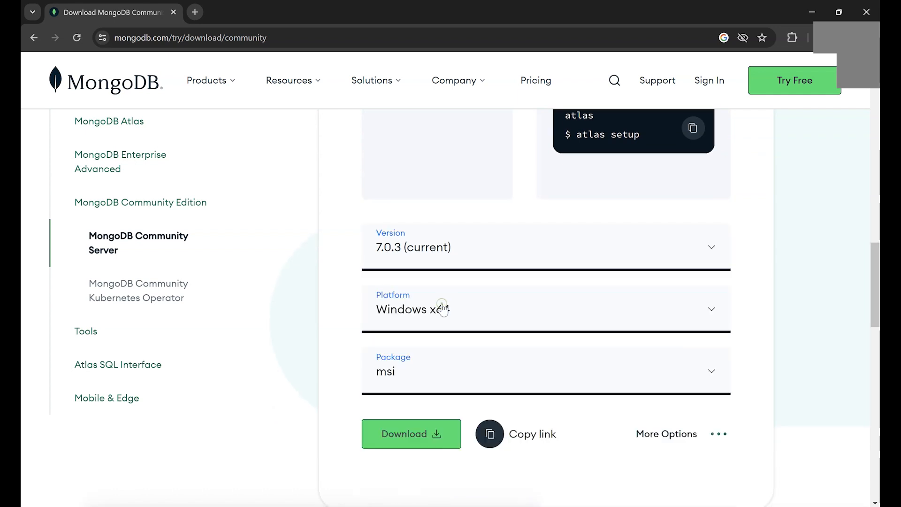
pyautogui.click(495, 323)
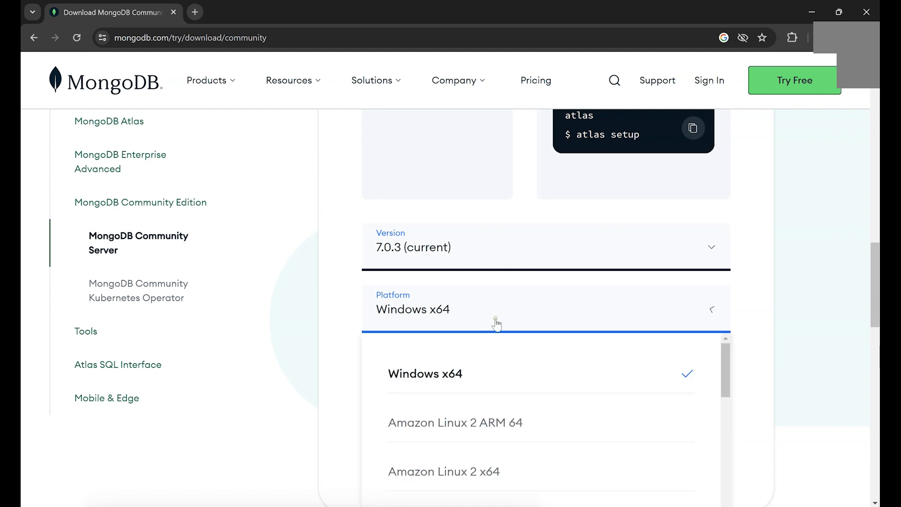
pyautogui.click(456, 379)
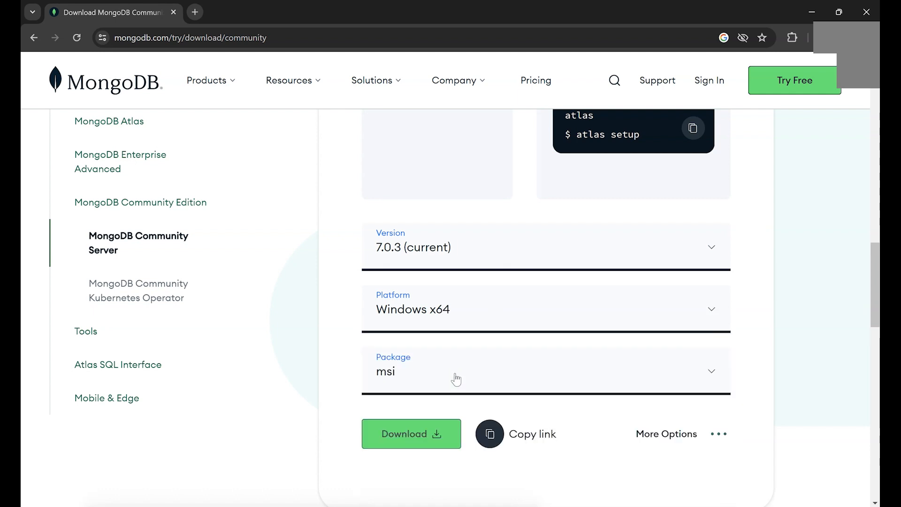
pyautogui.click(457, 380)
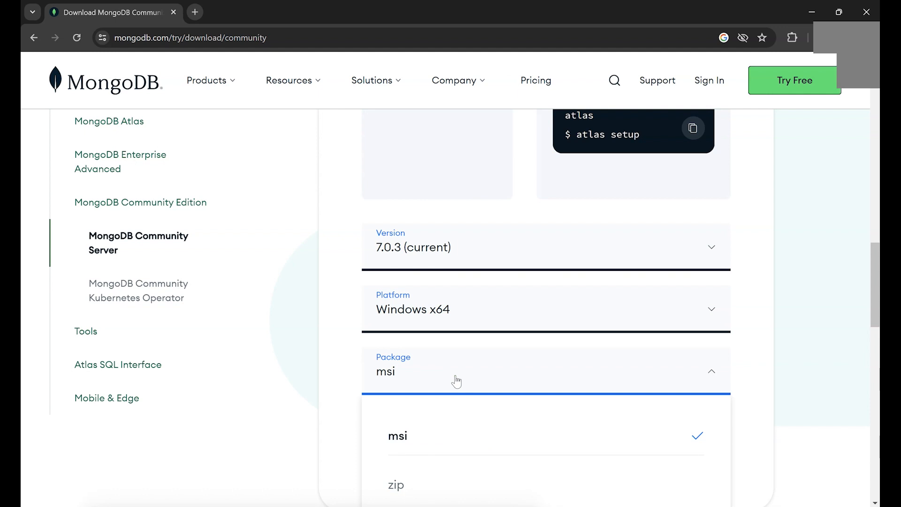
pyautogui.click(456, 379)
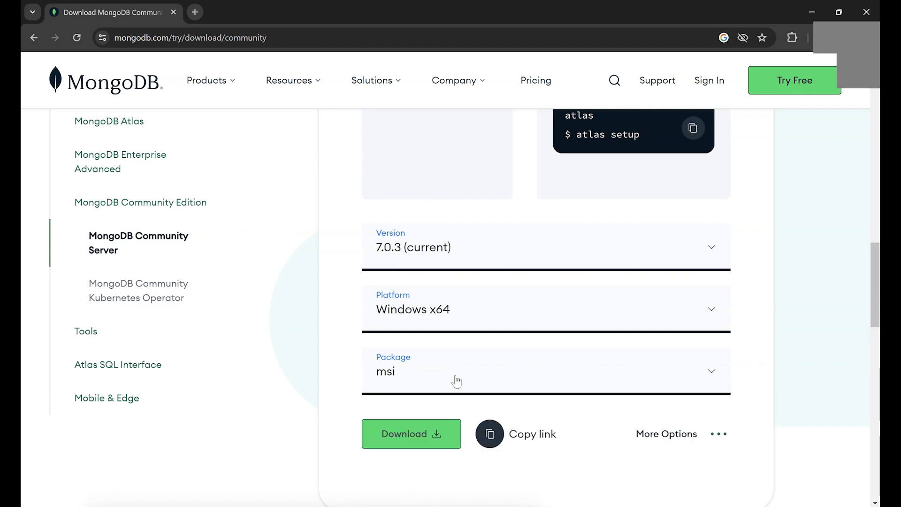
pyautogui.click(412, 437)
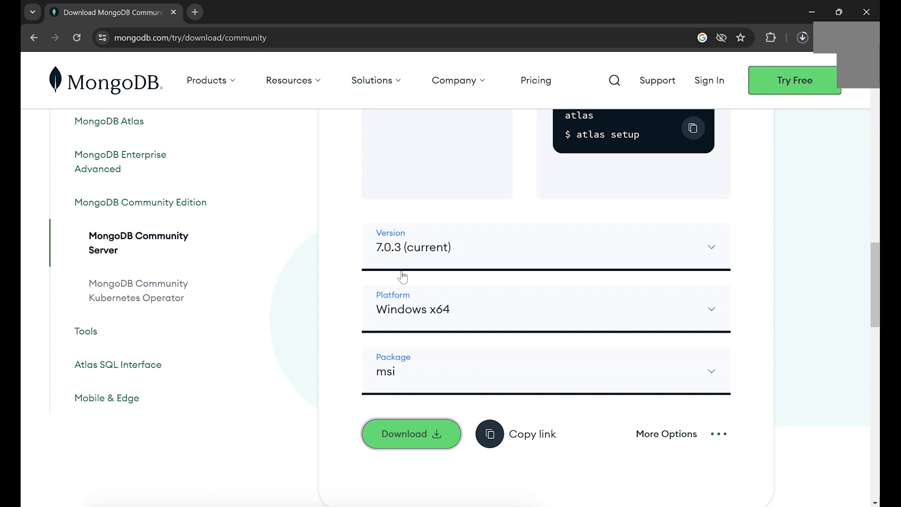
# - Run the downloaded MongoDB msi installer and accept the terms of its license agreement
pyautogui.click(803, 38)
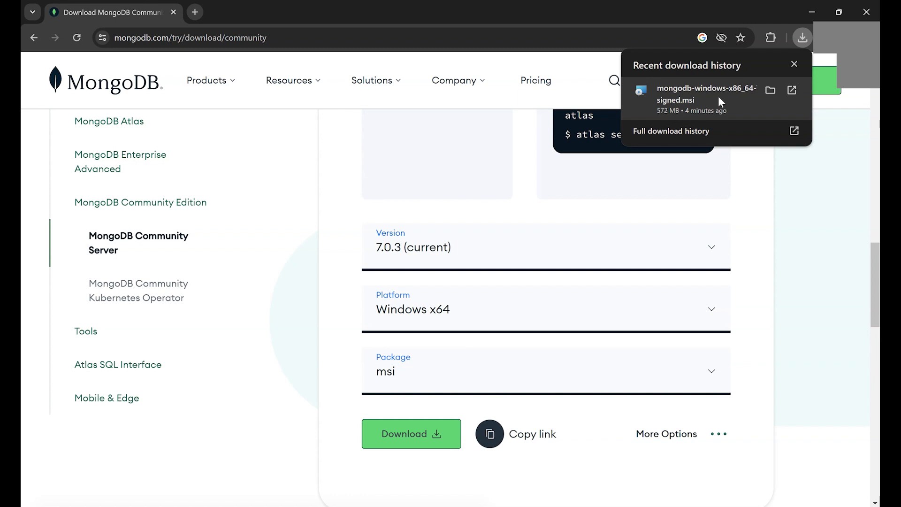
pyautogui.click(708, 94)
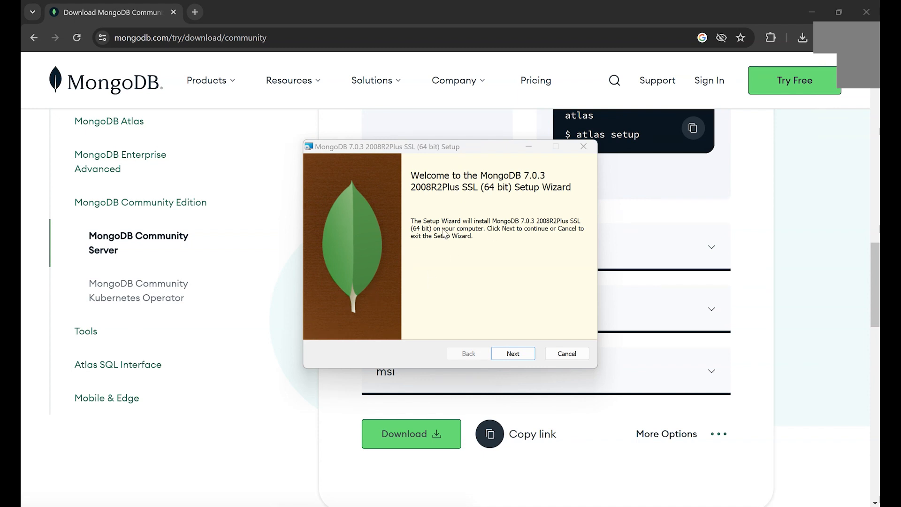
pyautogui.click(514, 354)
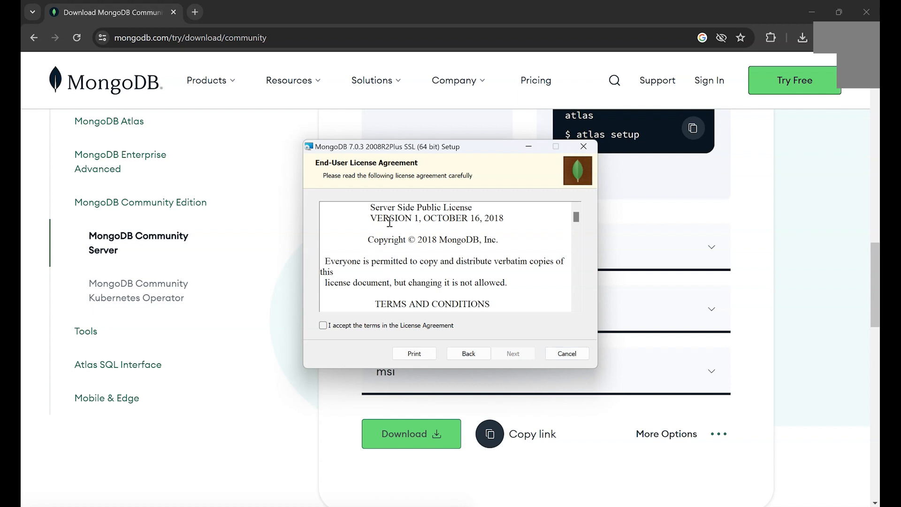
pyautogui.scroll(-10, 389, 220)
pyautogui.scroll(-1, 367, 302)
pyautogui.click(323, 325)
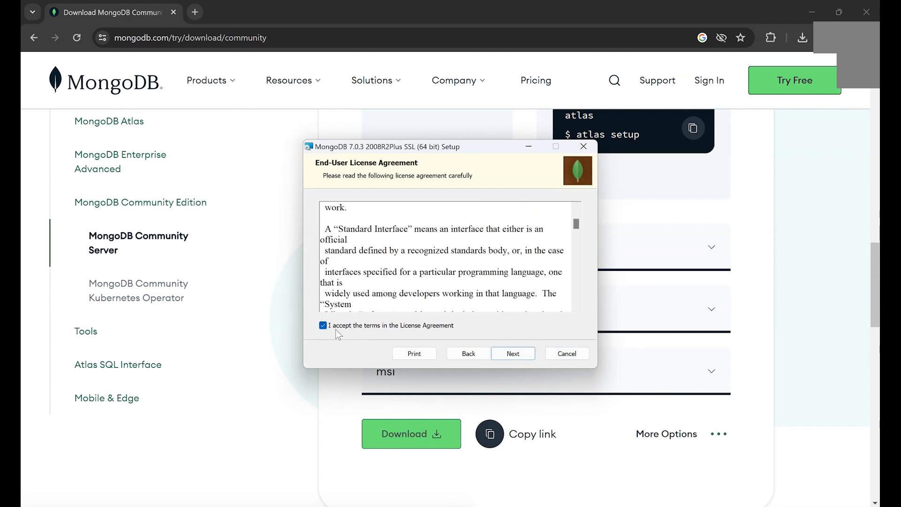
pyautogui.click(509, 358)
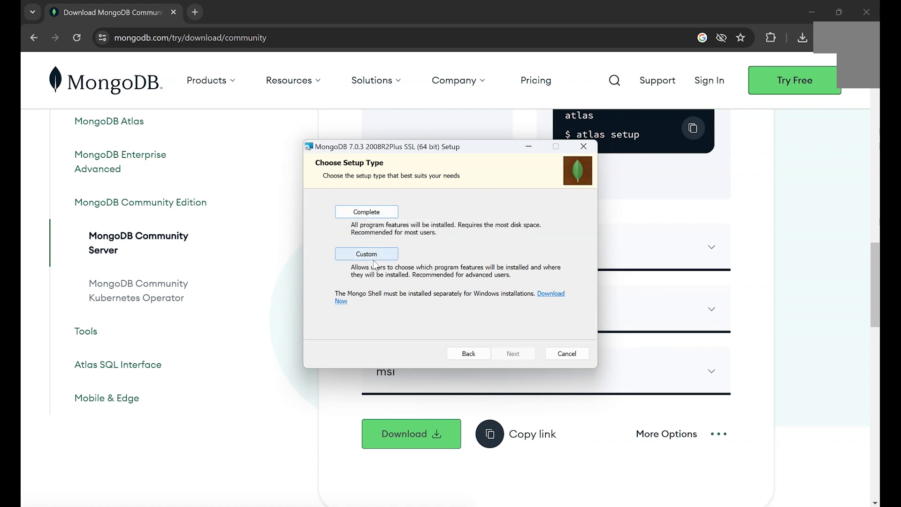
# - Choose the Complete setup type and keep the default service configuration, running MongoD as the Network Service user
pyautogui.click(367, 213)
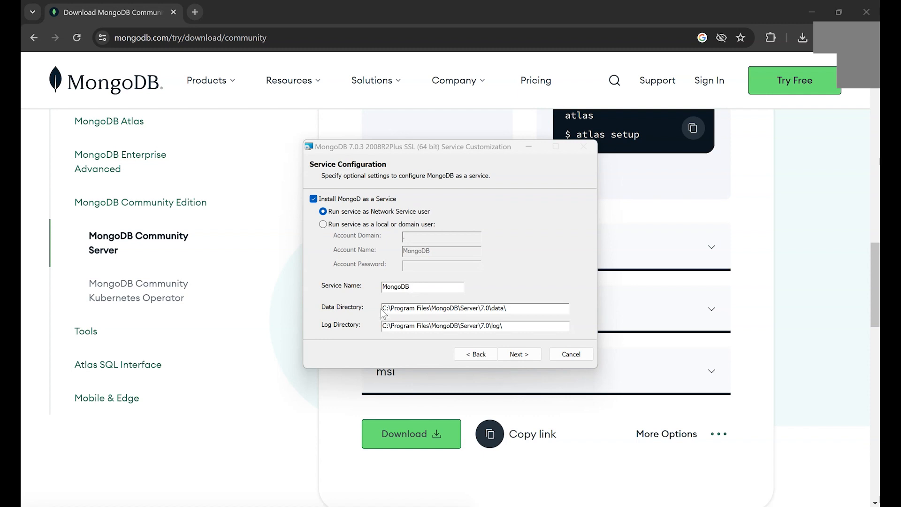
pyautogui.click(514, 311)
pyautogui.click(519, 354)
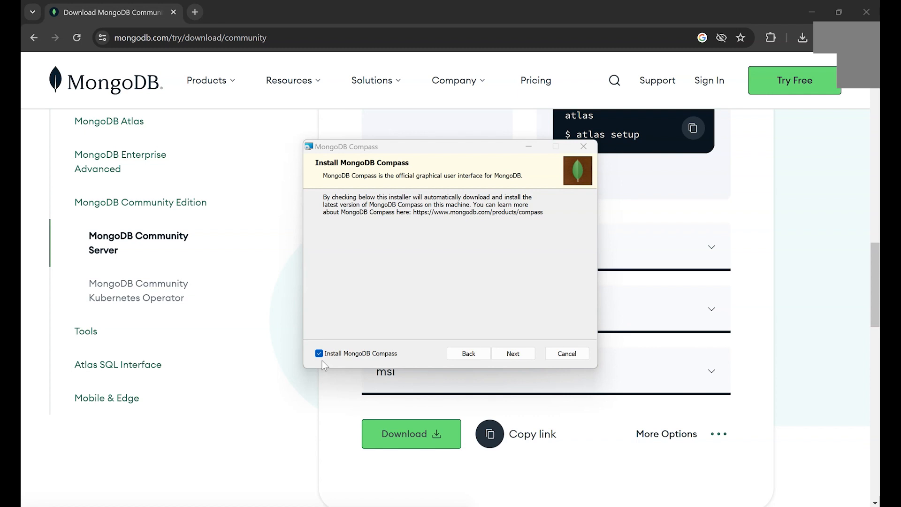
# - Install MongoDB together with MongoDB Compass and finish the setup wizard
pyautogui.click(371, 356)
pyautogui.press('Return')
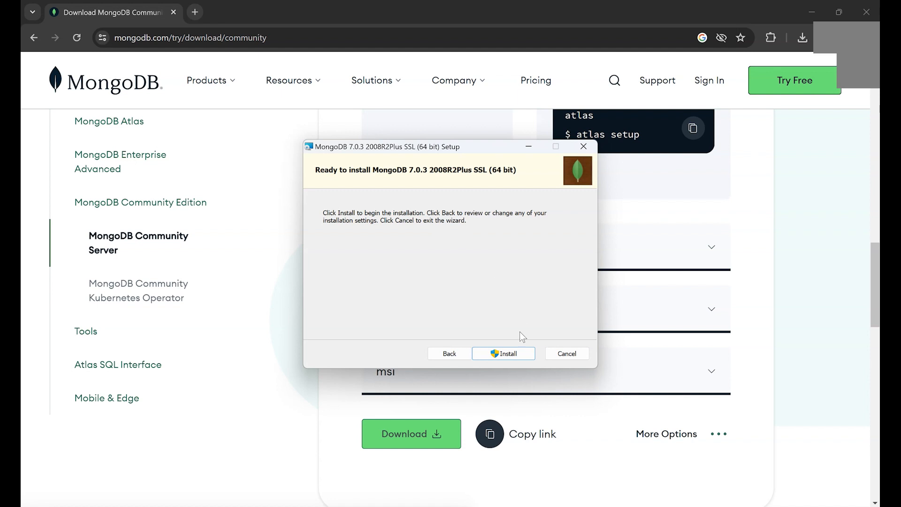
pyautogui.click(492, 355)
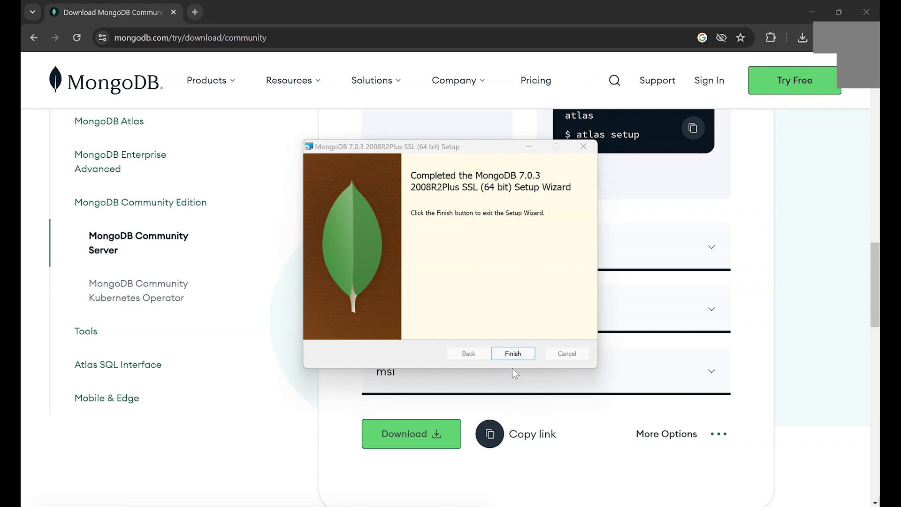
pyautogui.click(513, 355)
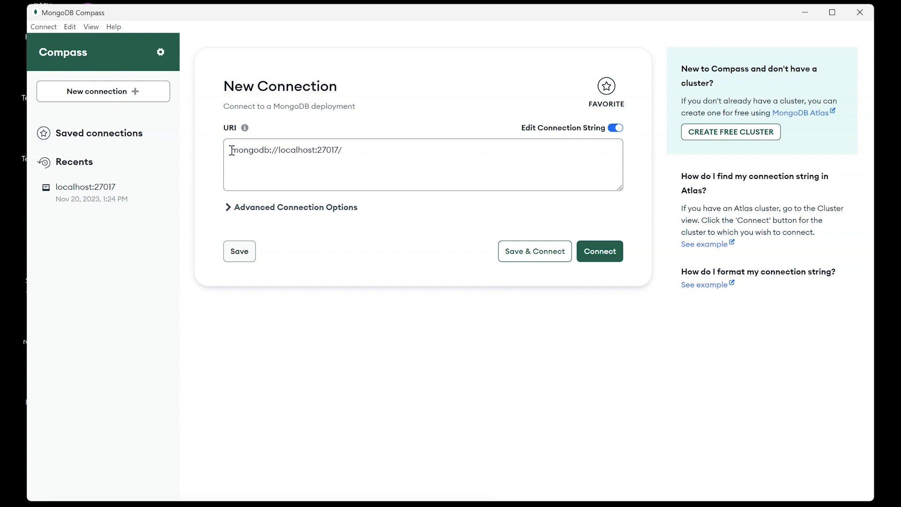
# - Examine the protocol, host and port parts of the new connection's URI in MongoDB Compass
pyautogui.moveTo(231, 151); pyautogui.dragTo(341, 148)
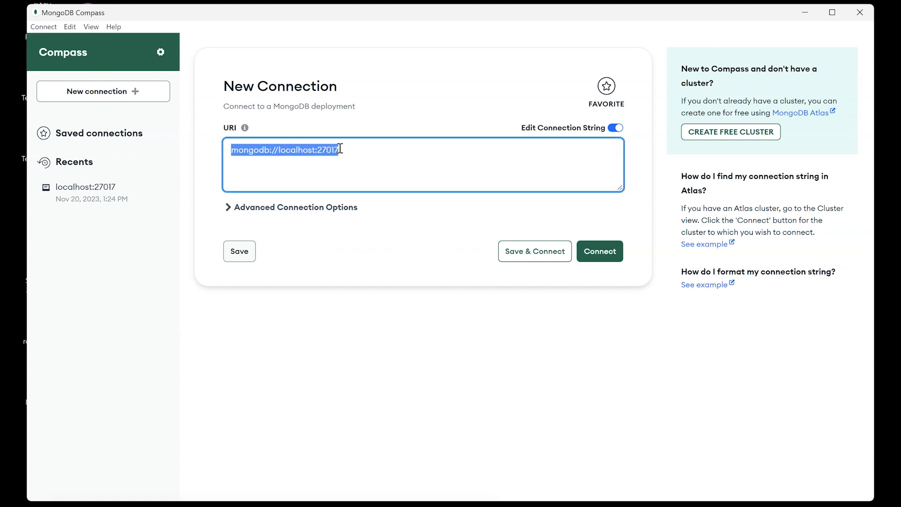
pyautogui.click(346, 149)
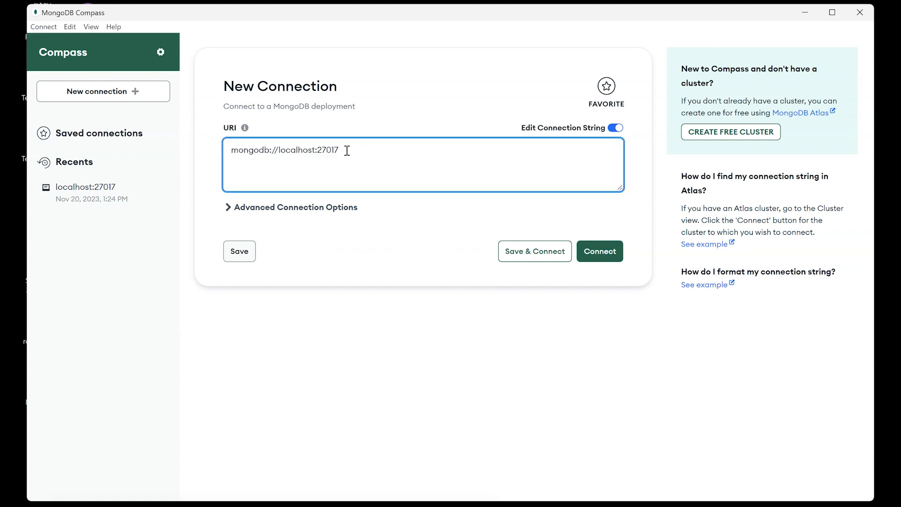
pyautogui.moveTo(347, 150); pyautogui.dragTo(227, 151)
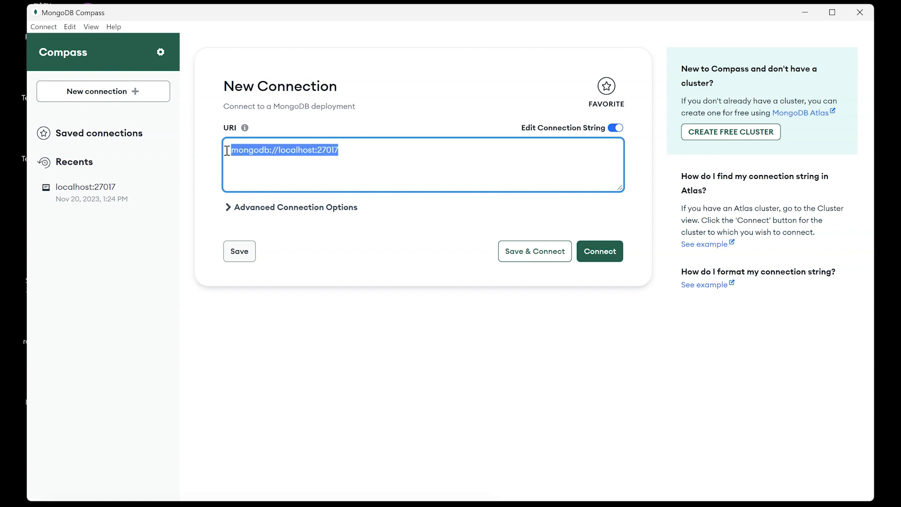
pyautogui.doubleClick(295, 150)
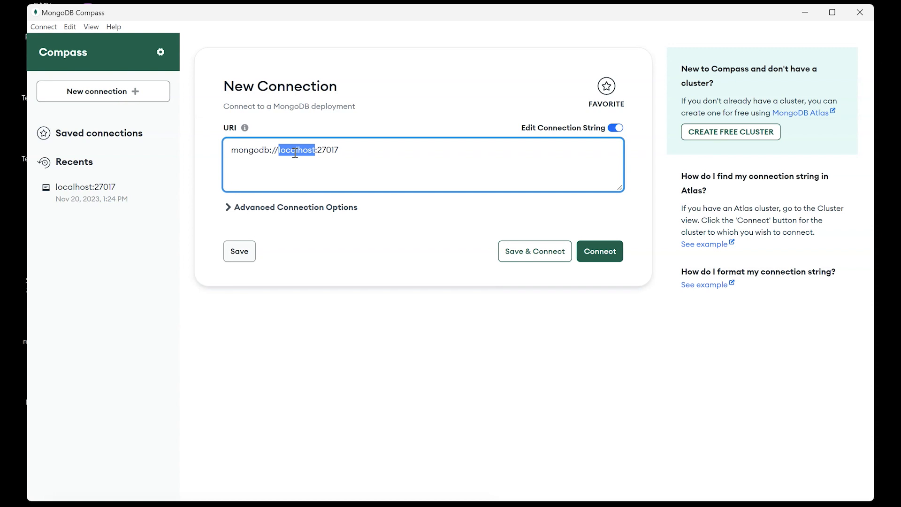
pyautogui.doubleClick(325, 150)
pyautogui.click(259, 150)
pyautogui.doubleClick(260, 150)
# - Connect to mongodb://localhost:27017 in a maximized window and dismiss the tip about creating a first database
pyautogui.click(608, 265)
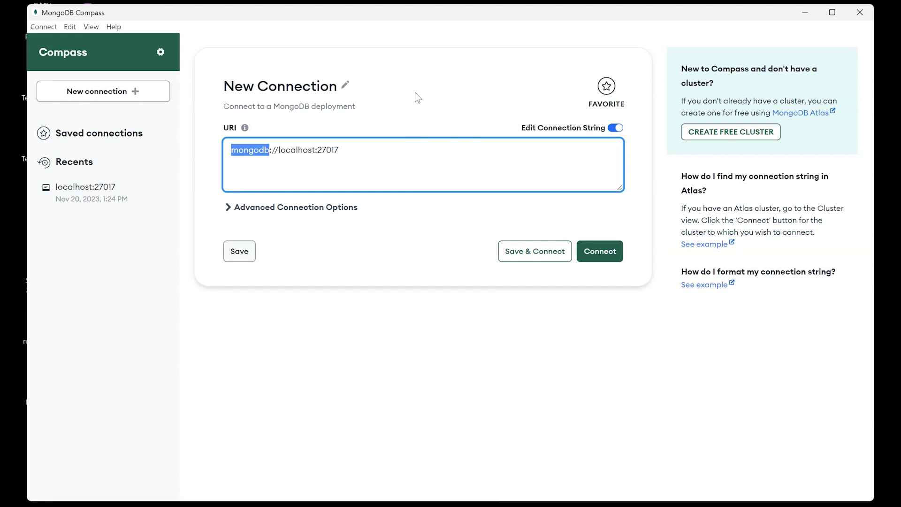
pyautogui.click(606, 253)
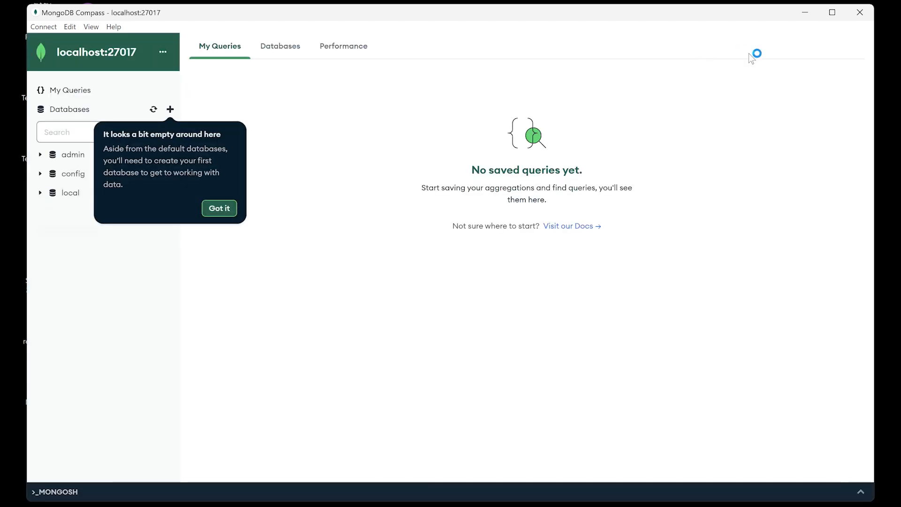
pyautogui.click(830, 17)
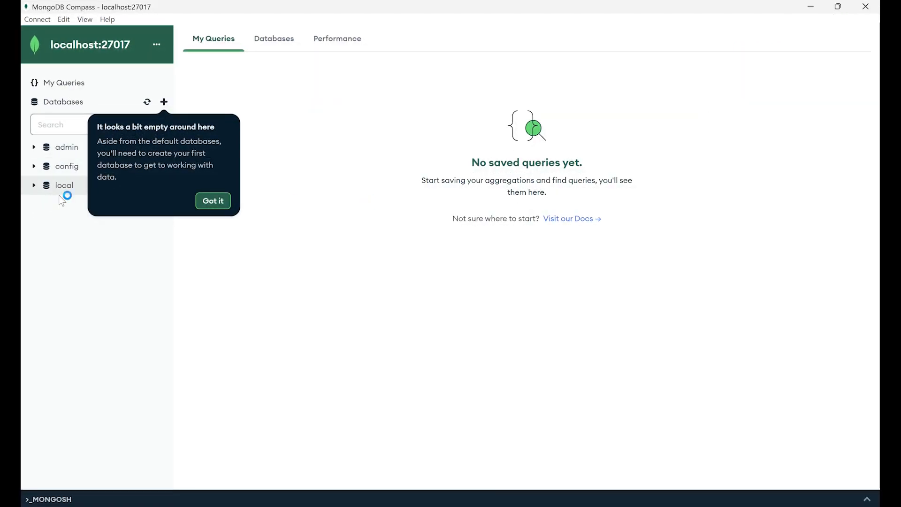
pyautogui.click(218, 202)
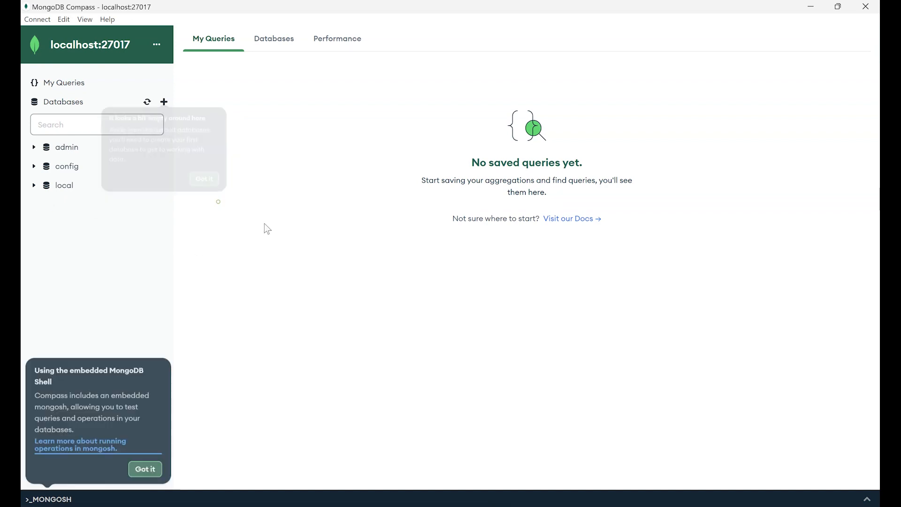
# - Dismiss the tip about the embedded MongoDB Shell and look over the Create Database form without filling it in
pyautogui.click(155, 469)
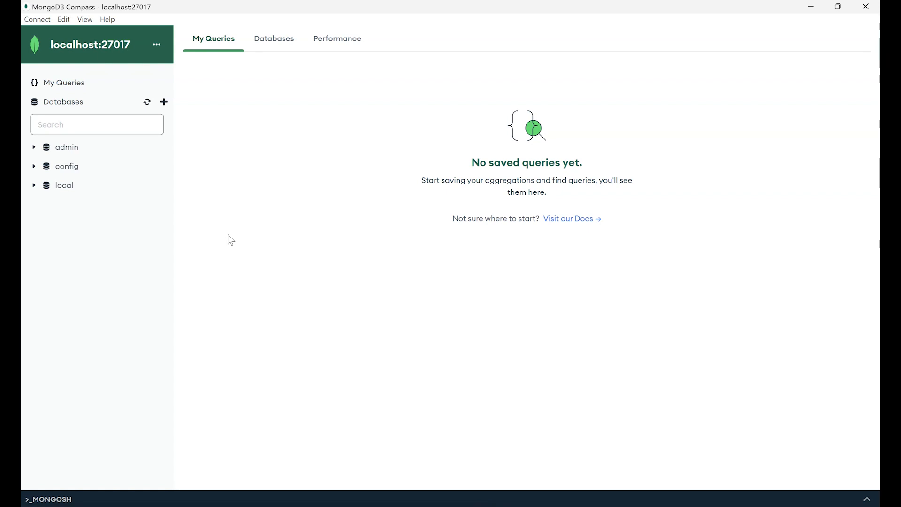
pyautogui.click(163, 103)
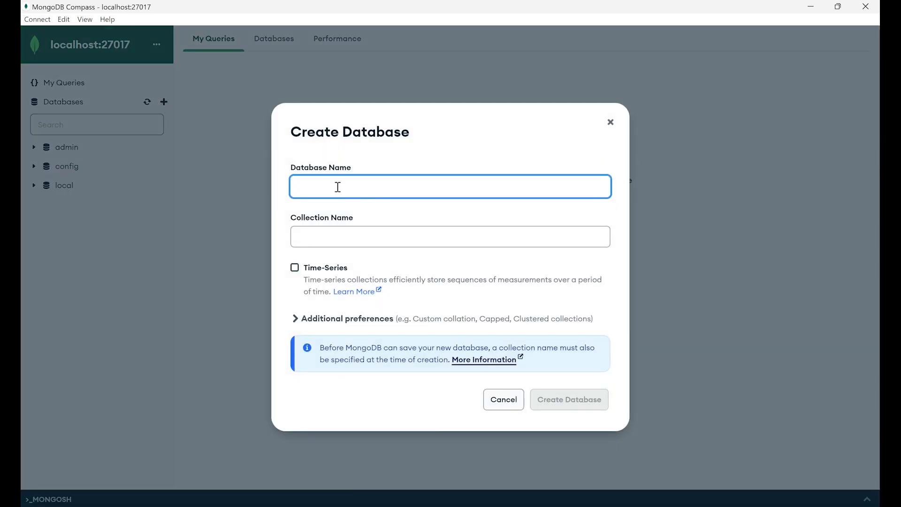
pyautogui.press('Escape')
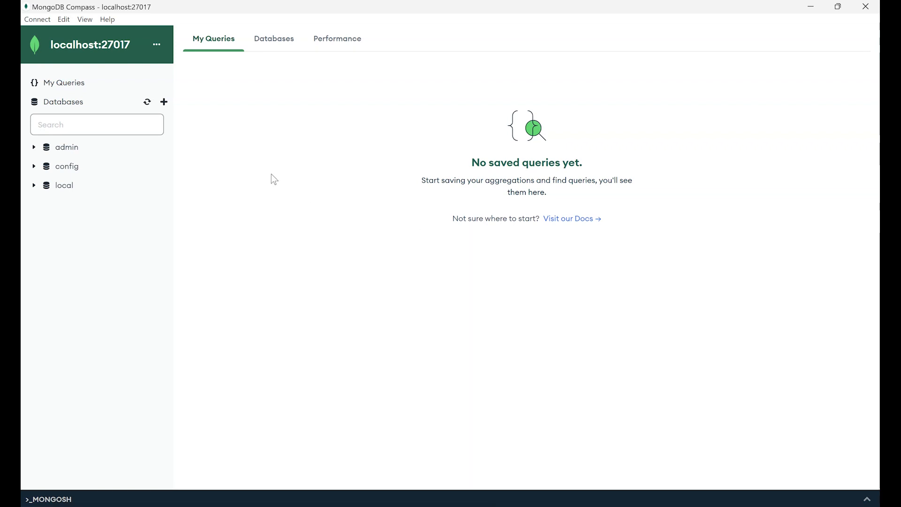
# - Create a database named crud_demo with a collection named emloyee, and check the collection under the new database in the database list
pyautogui.click(164, 103)
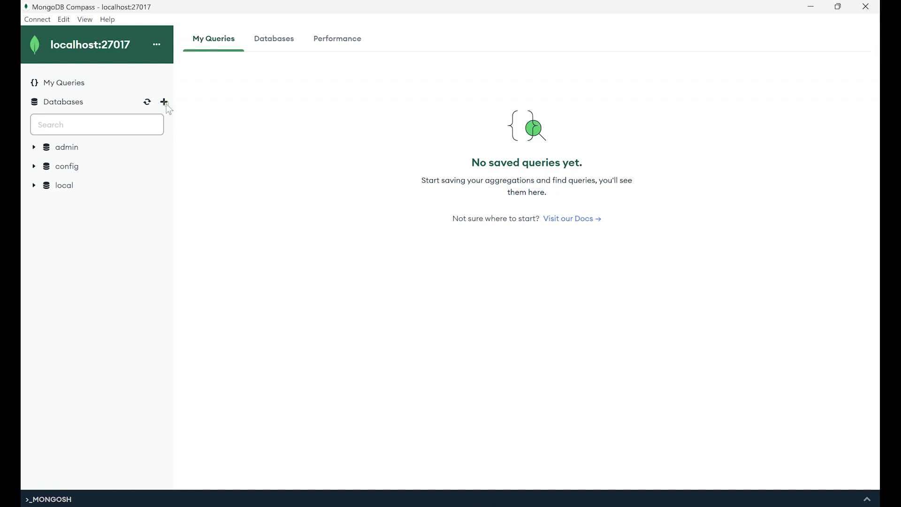
pyautogui.write('cr')
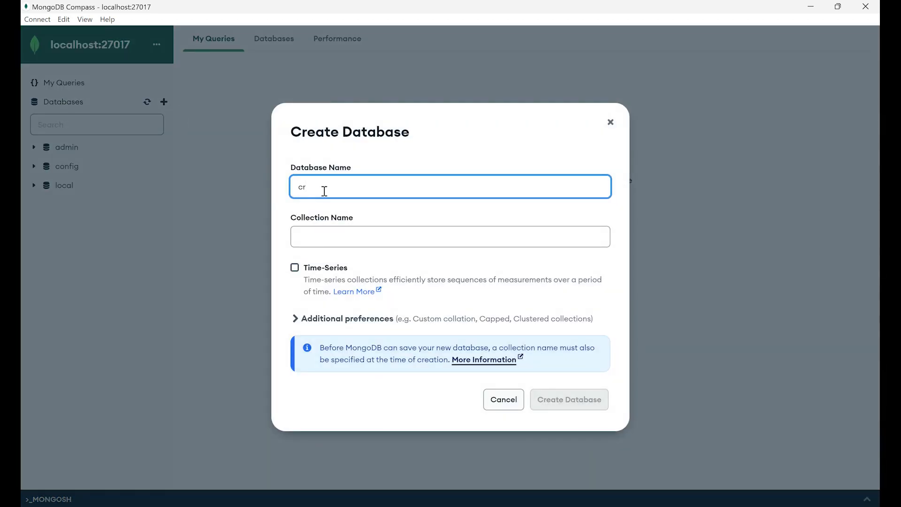
pyautogui.write('ud_demo')
pyautogui.click(338, 237)
pyautogui.write('emloyee')
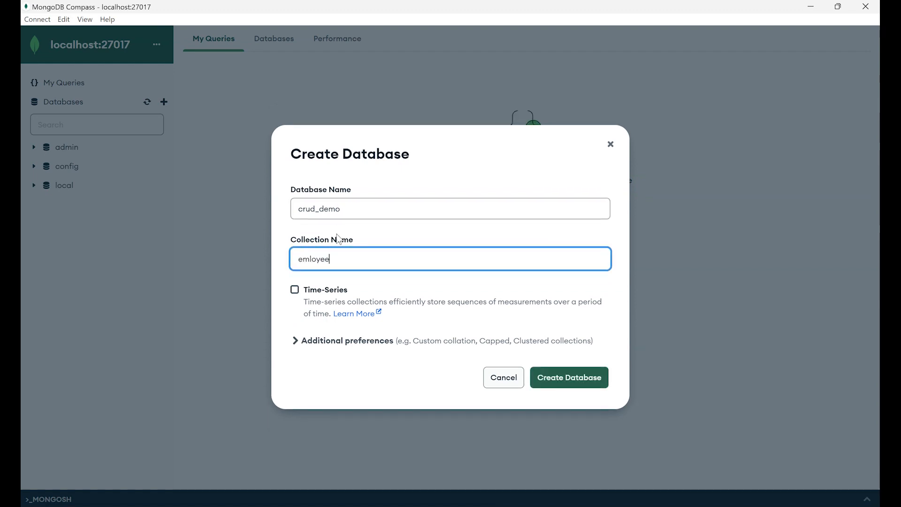
pyautogui.moveTo(345, 211); pyautogui.dragTo(289, 215)
pyautogui.moveTo(337, 261); pyautogui.dragTo(288, 260)
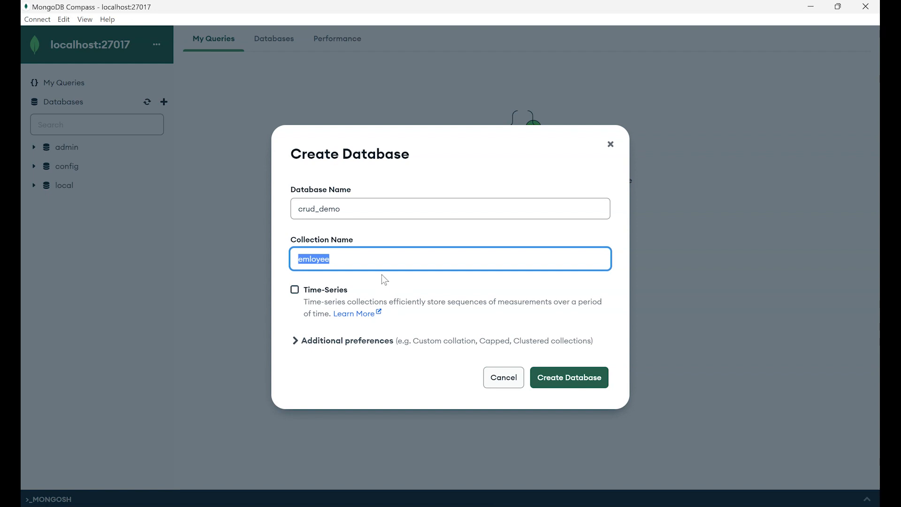
pyautogui.moveTo(348, 209); pyautogui.dragTo(297, 209)
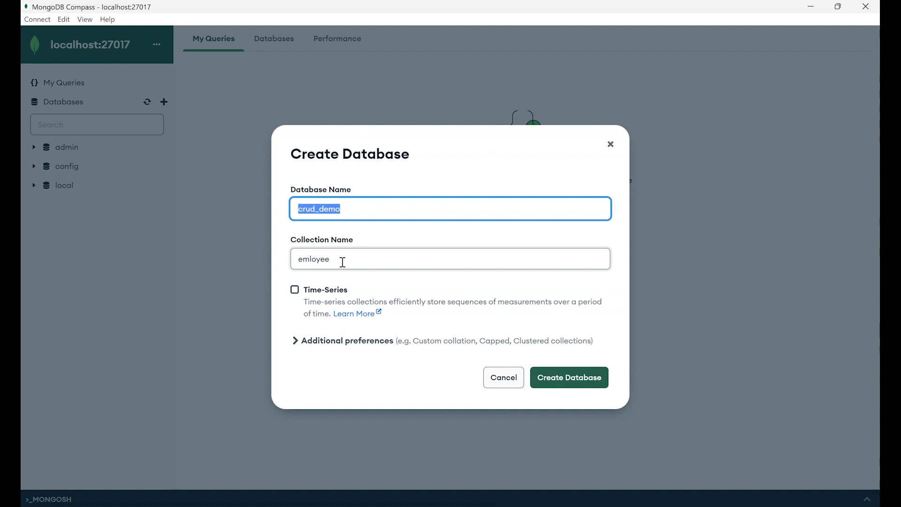
pyautogui.click(584, 383)
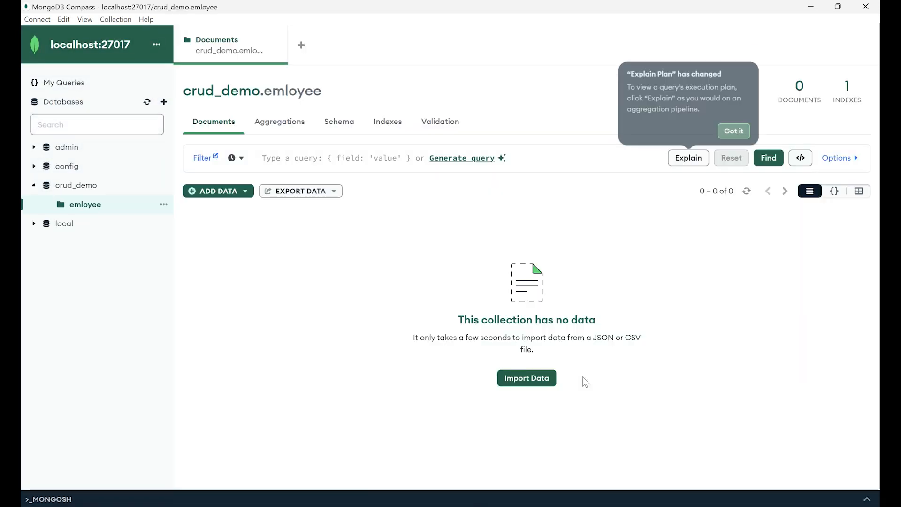
pyautogui.click(34, 186)
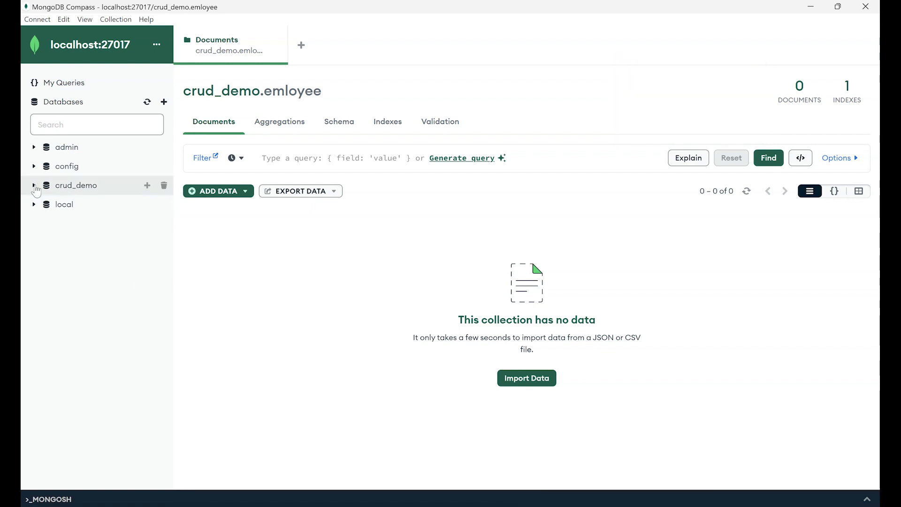
pyautogui.click(34, 186)
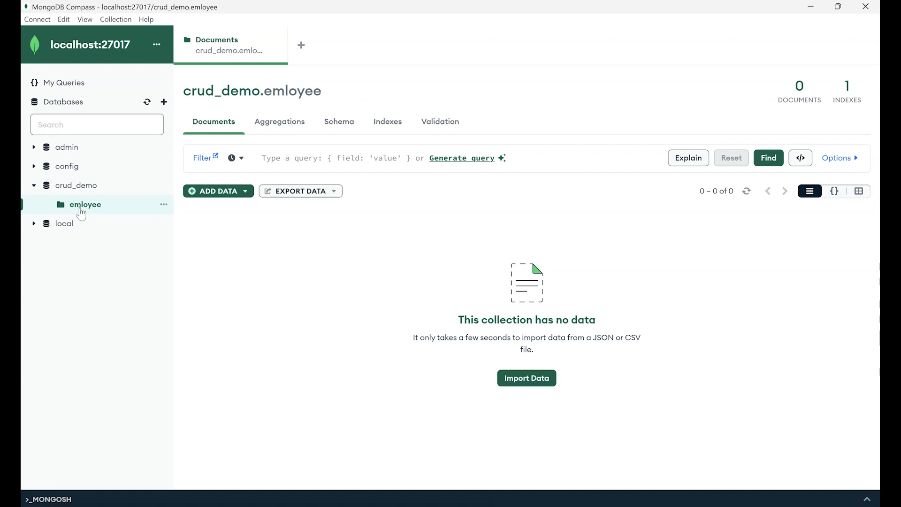